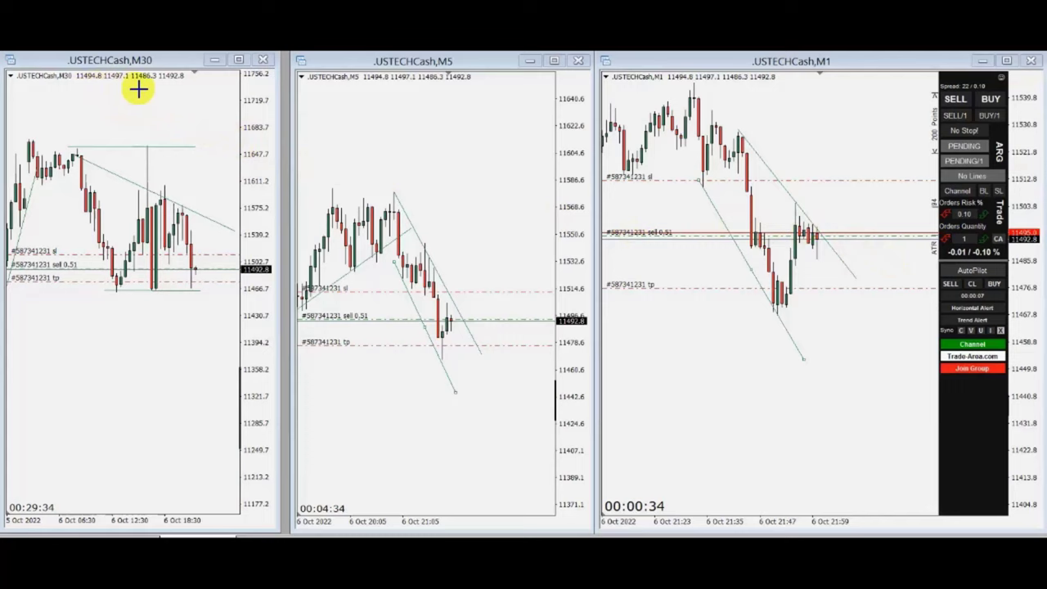
Draw green trend lines along the highs and lows of the recent price swings on the USTECHCash M30, M5 and M1 charts.
drag(28, 145, 227, 219)
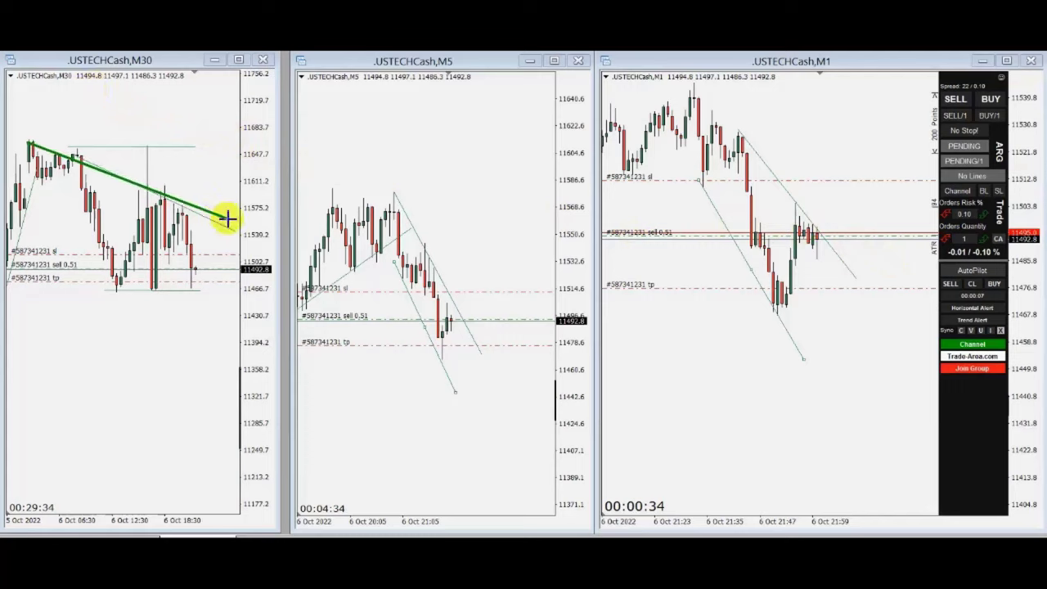
drag(39, 292, 220, 297)
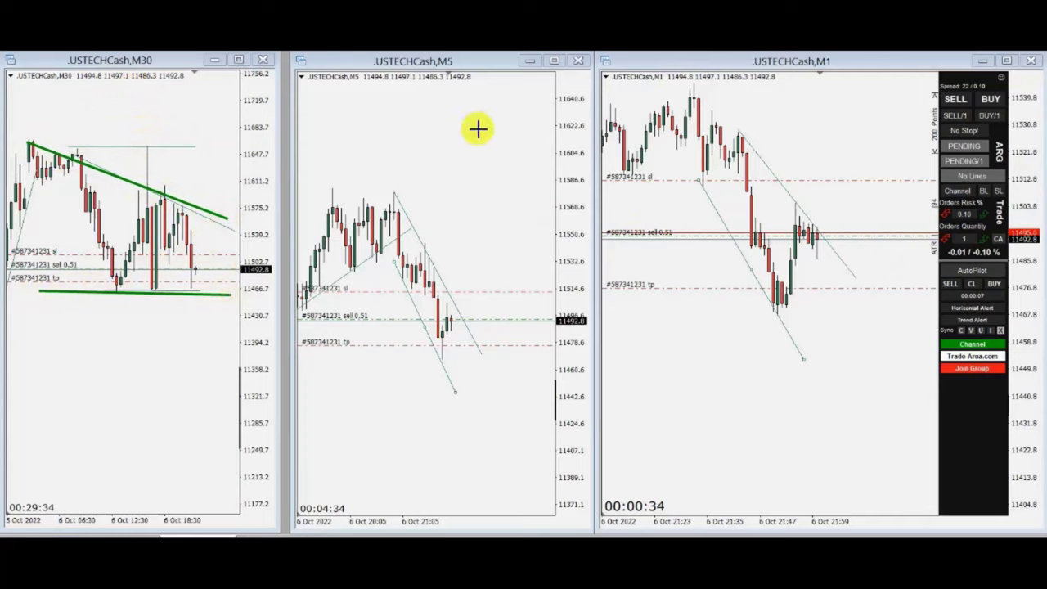
drag(395, 194, 498, 377)
drag(391, 253, 462, 416)
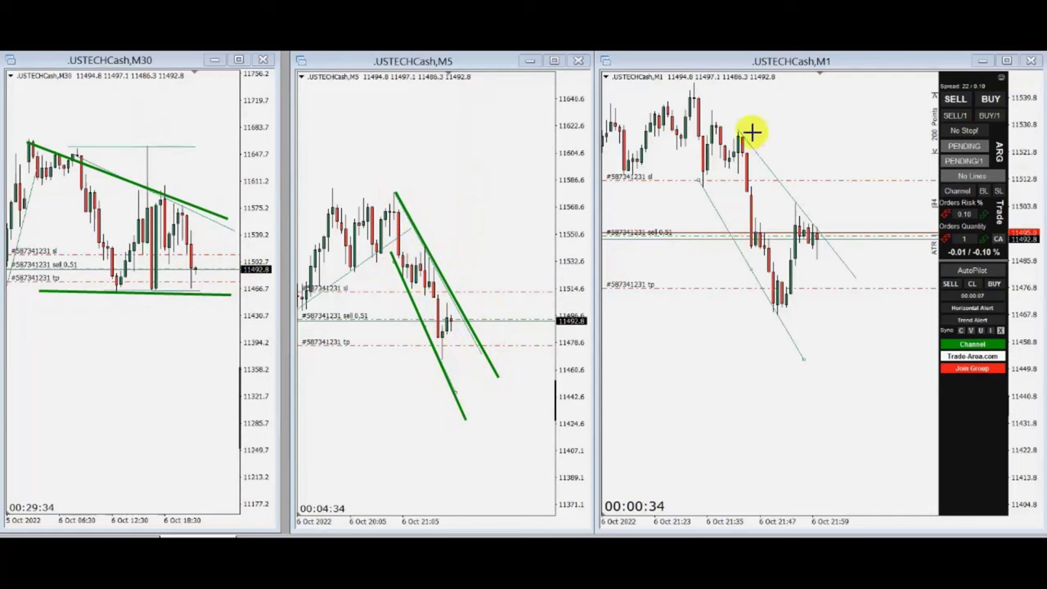
mouse_move(737, 128)
mouse_down()
mouse_move(867, 250)
mouse_move(884, 308)
mouse_up()
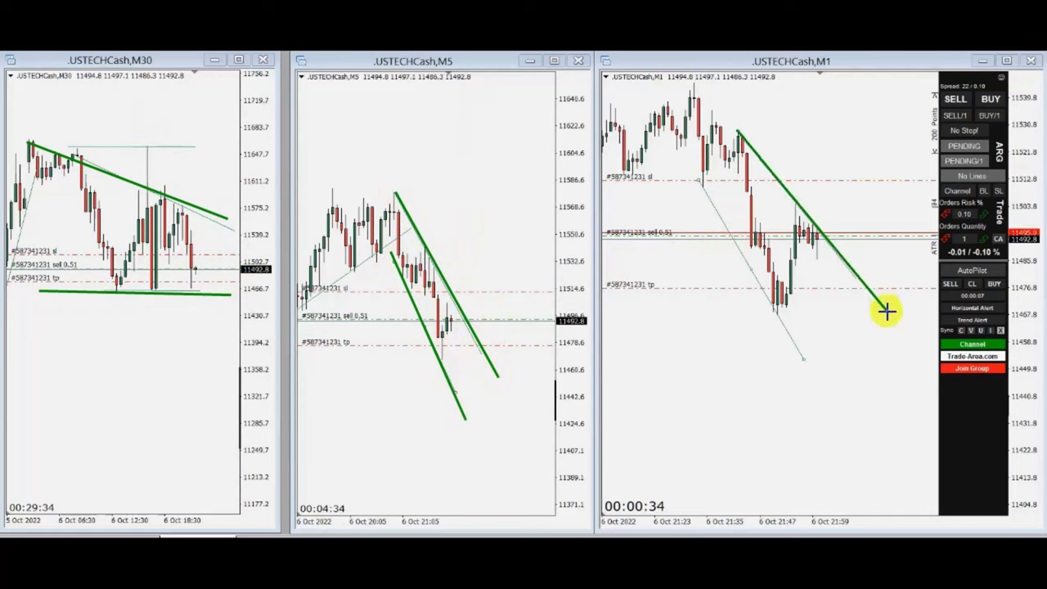
drag(700, 179, 822, 394)
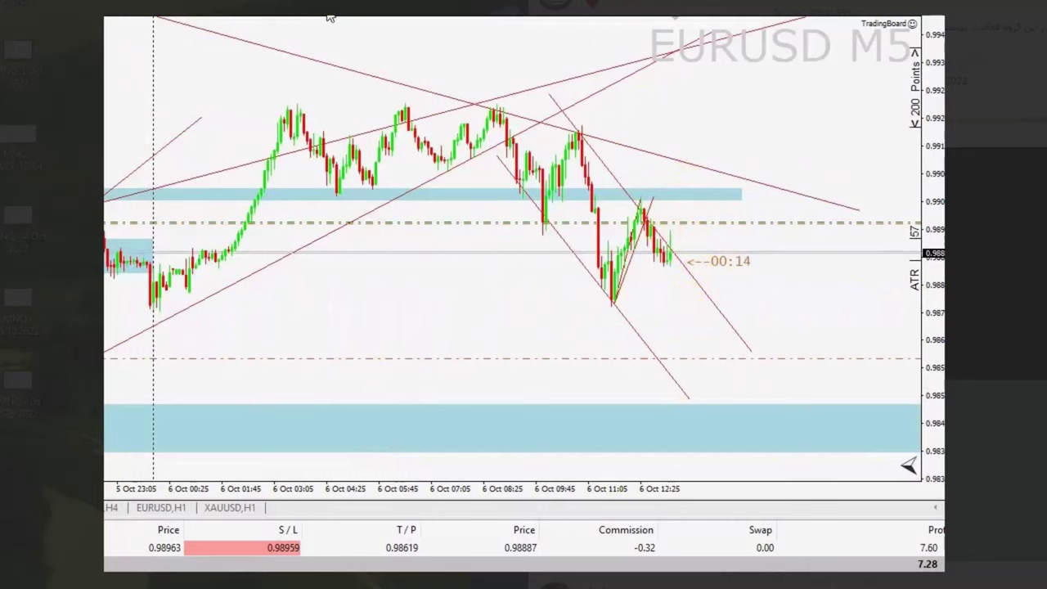
drag(501, 356, 501, 351)
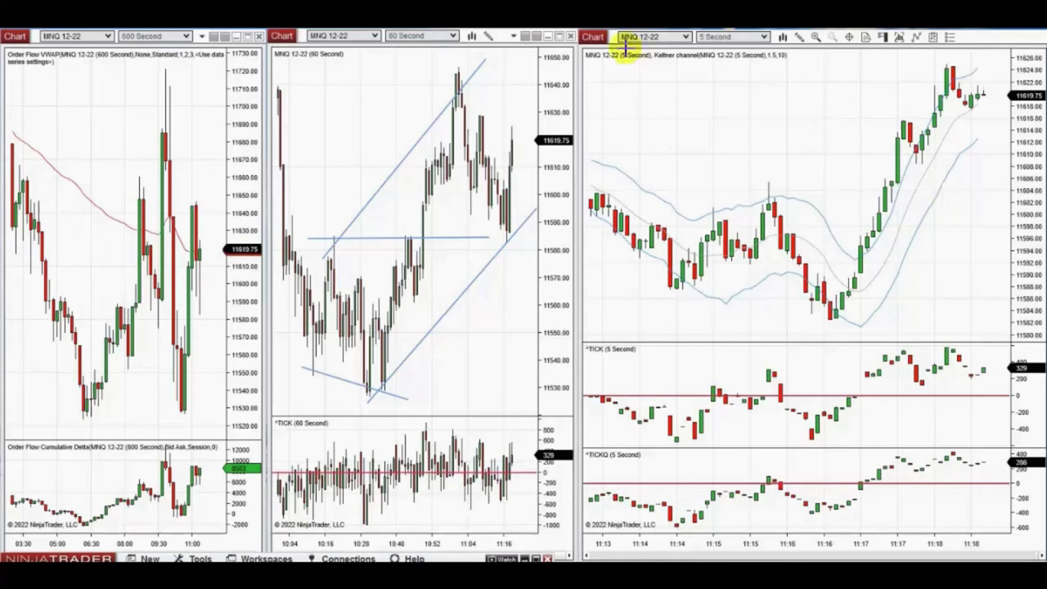
In NinjaTrader, mark near-horizontal support and resistance on the MNQ 600-second chart and two rising support lines on the 60-second chart.
drag(14, 407, 253, 400)
drag(17, 172, 243, 169)
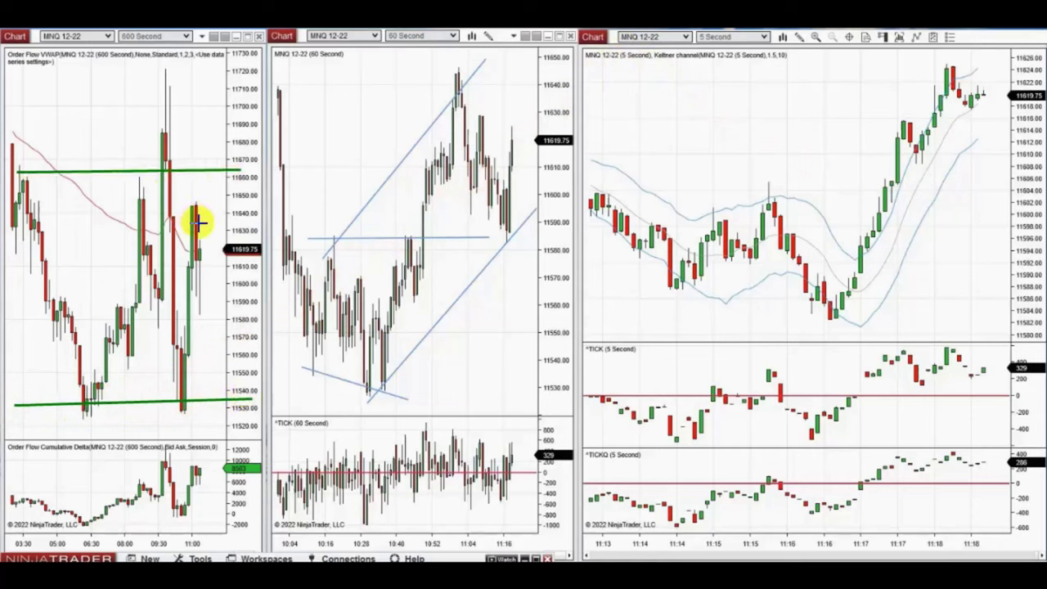
drag(364, 407, 550, 194)
mouse_move(321, 256)
mouse_down()
mouse_move(498, 42)
mouse_move(508, 168)
mouse_move(529, 215)
mouse_up()
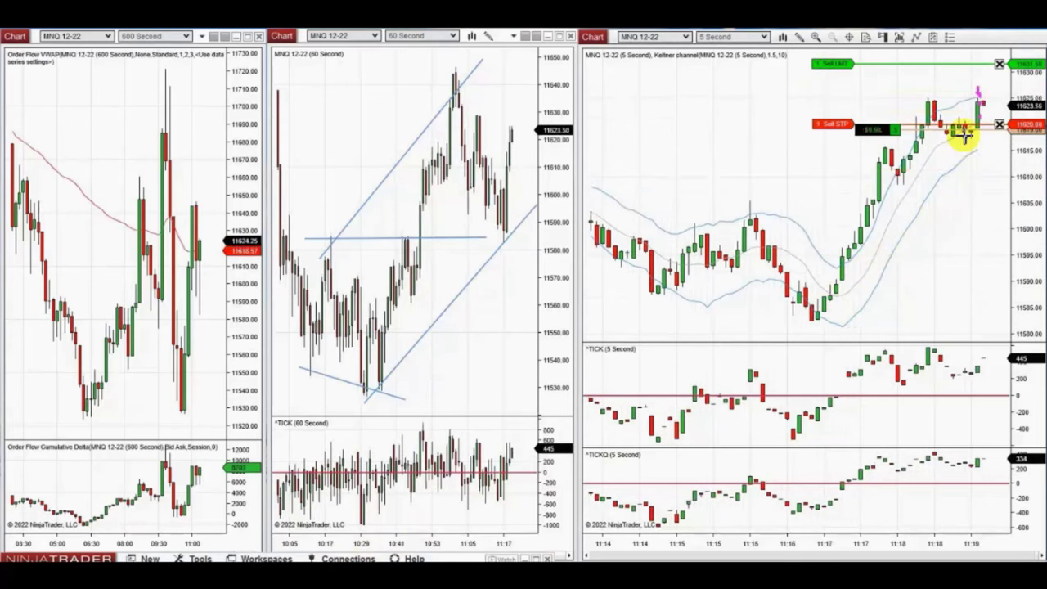
Bring the MNQ sell limit target closer to price and open a new long position with a stop at 11625.00 on the 5-second chart.
click(829, 63)
click(857, 86)
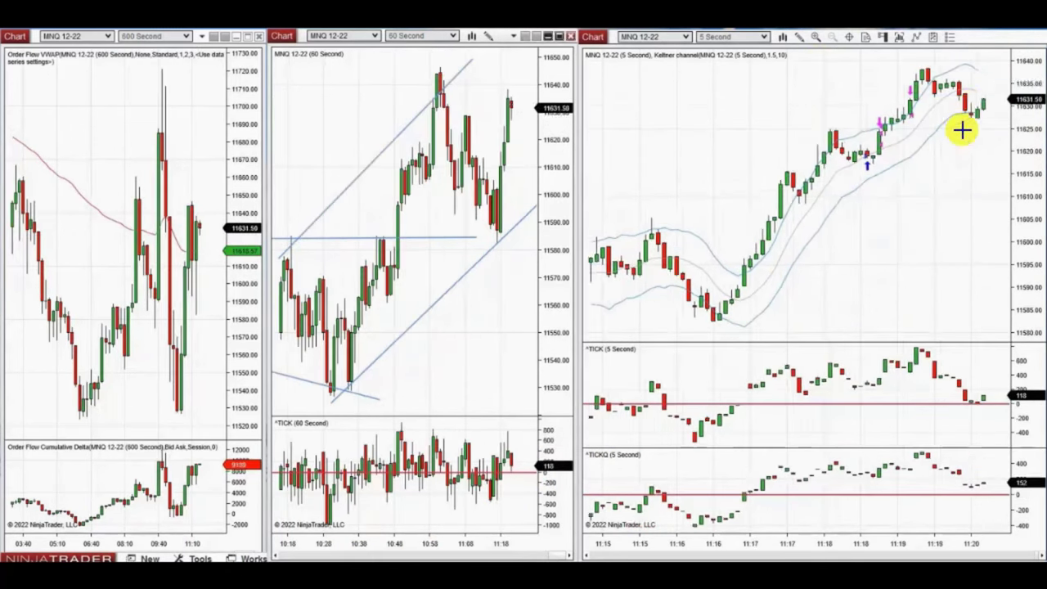
click(870, 152)
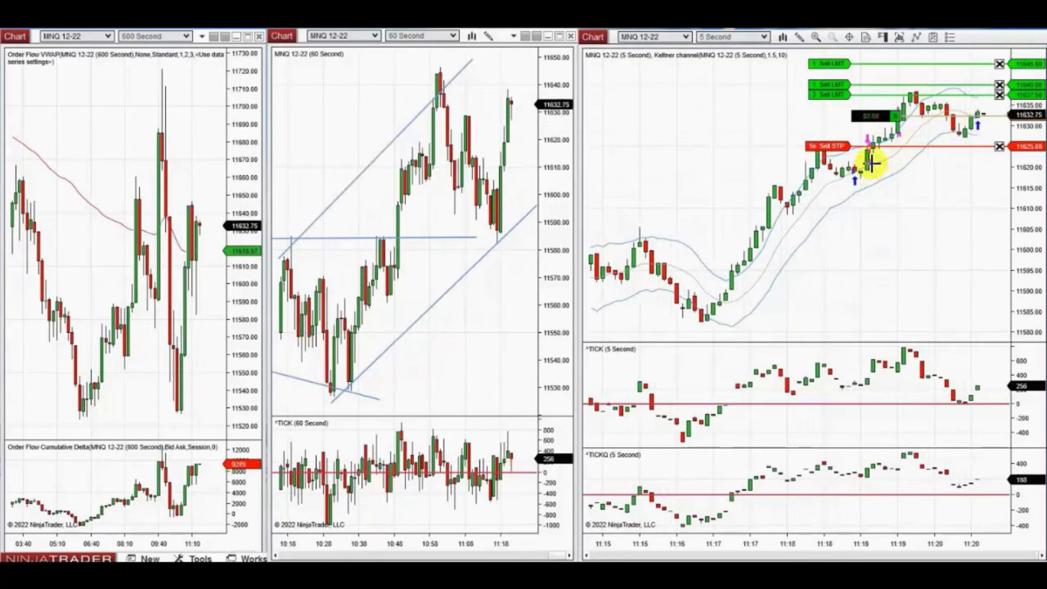
click(940, 111)
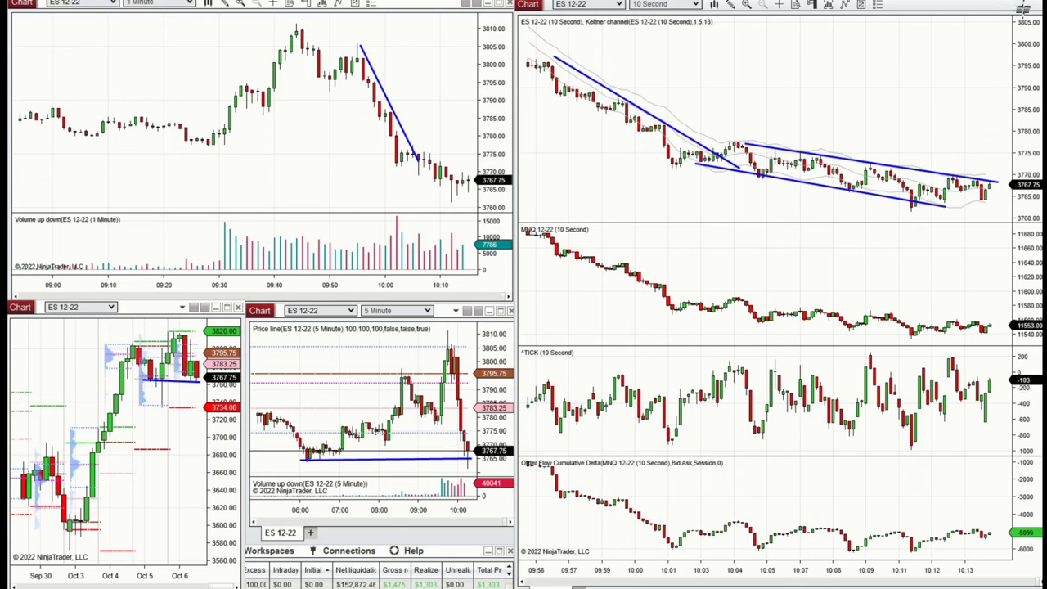
Clear the drawn trend lines from the ES charts and lower the open position's stop order to 3765.25.
key(ctrl+Delete)
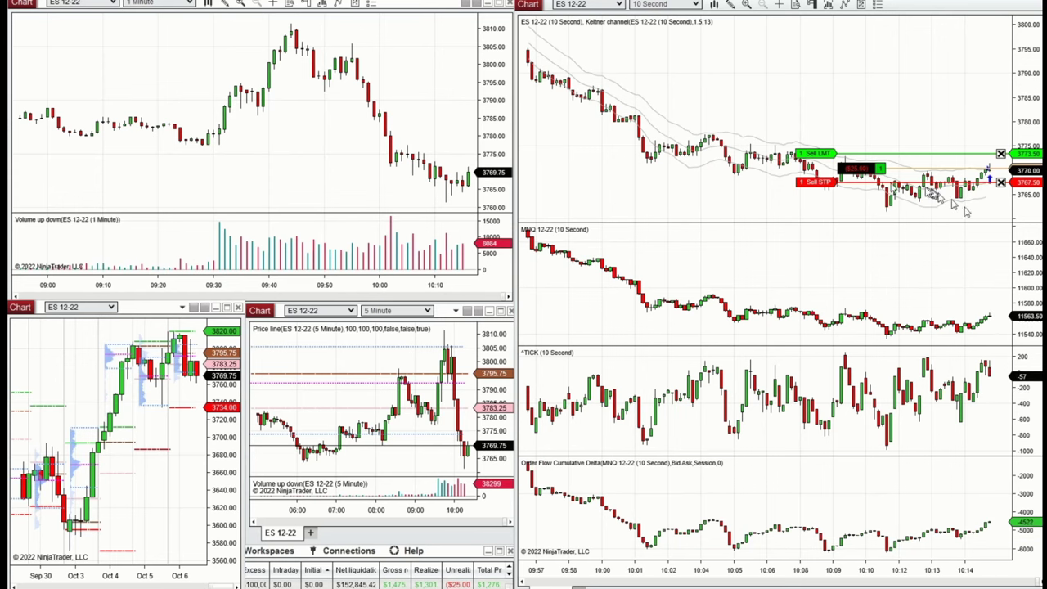
click(820, 182)
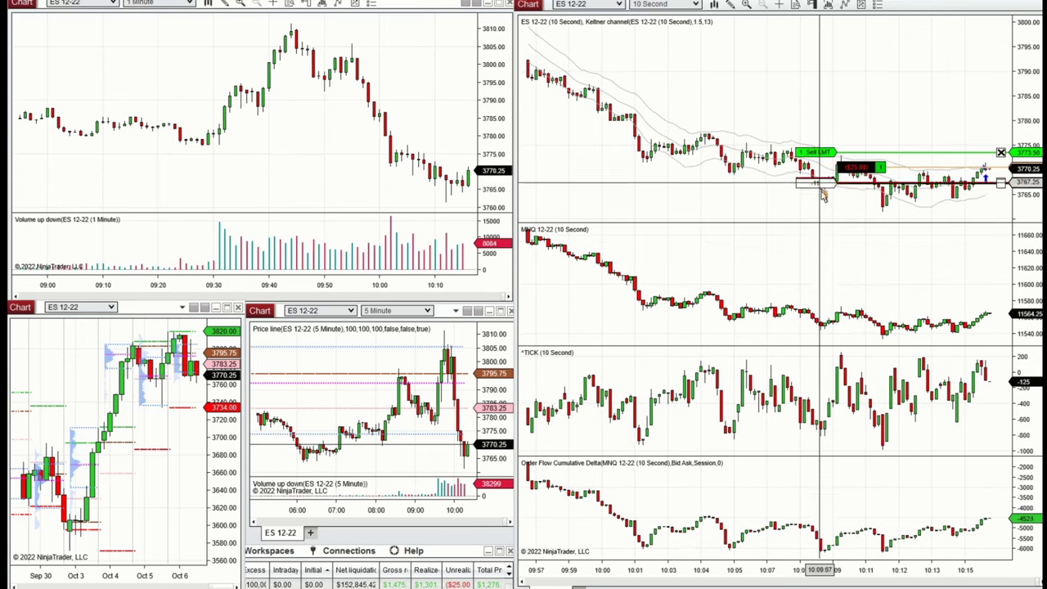
click(823, 197)
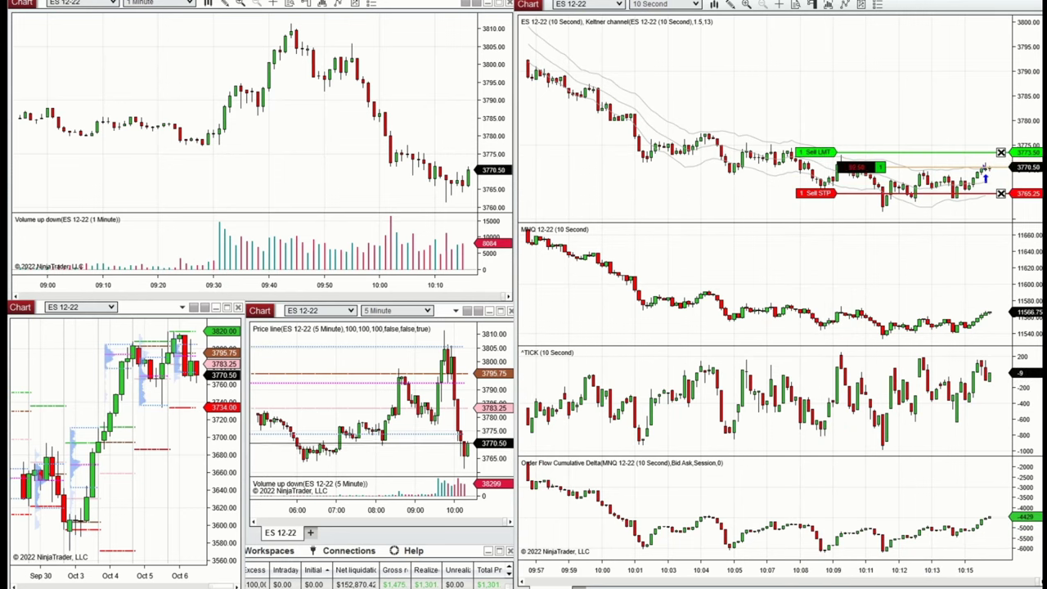
Add contracts to the ES long position and raise its sell limit target to 3776.25.
key(ctrl+b)
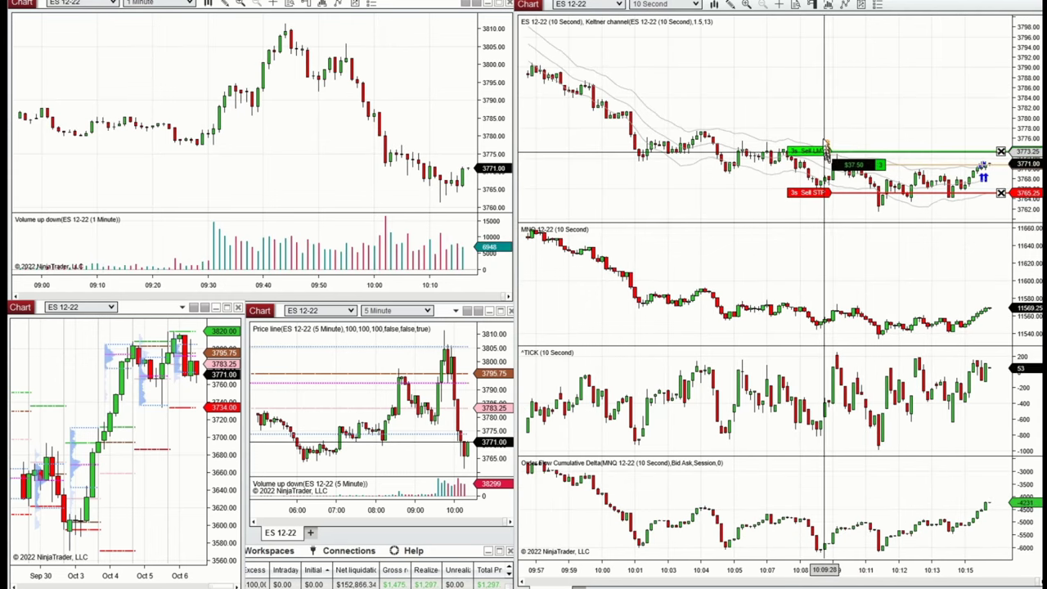
drag(829, 154, 826, 137)
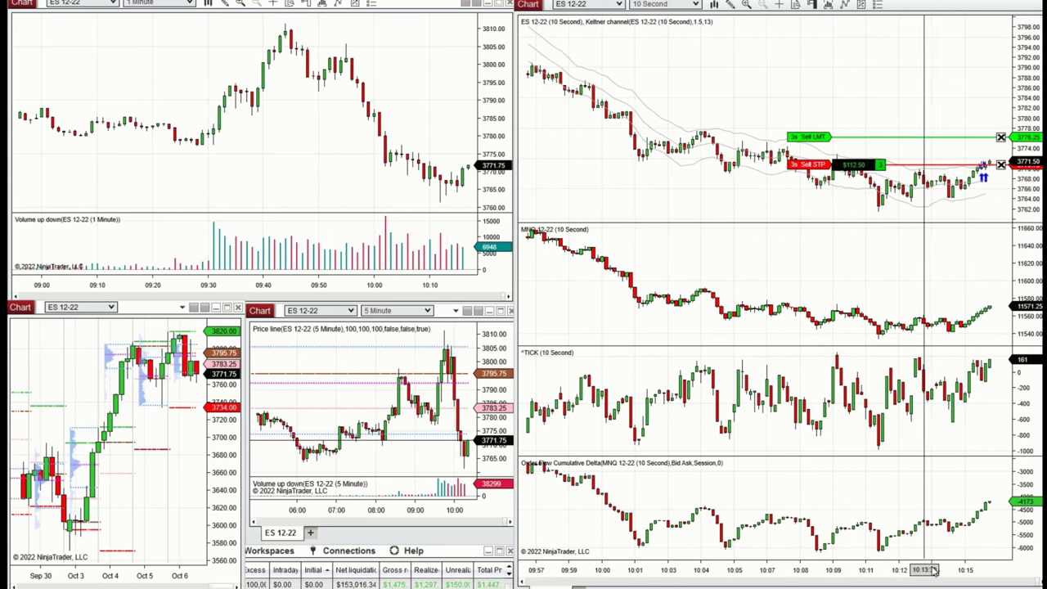
Open a new long position on the ES 10-second chart with a stop at 3768.50 and a main target at 3774.50.
drag(928, 570, 878, 568)
click(977, 133)
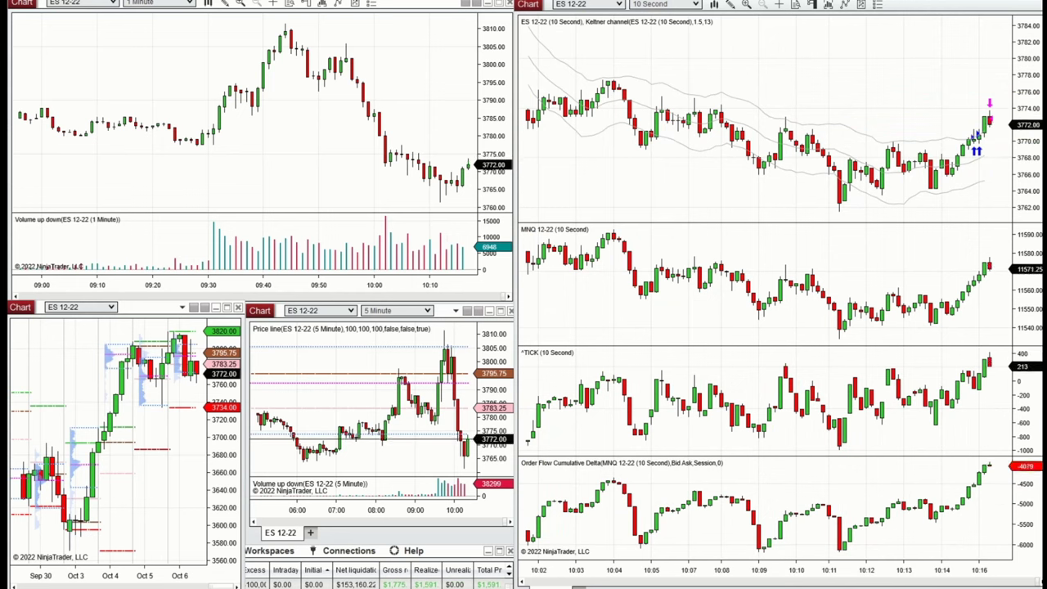
click(977, 131)
click(976, 132)
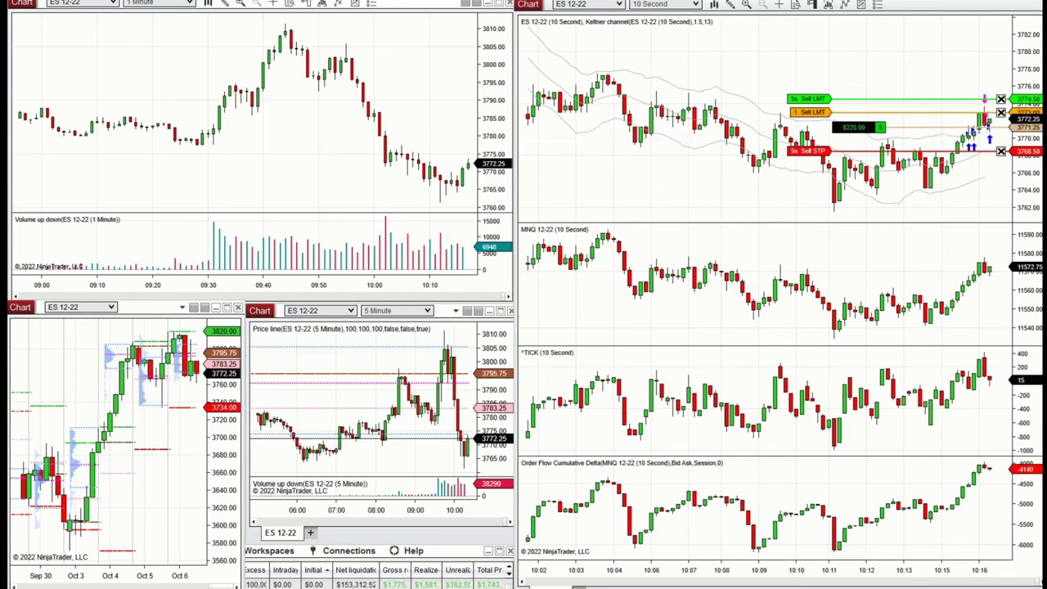
Raise the single-contract ES sell limit order and lower the position's stop order to 3769.00.
click(810, 112)
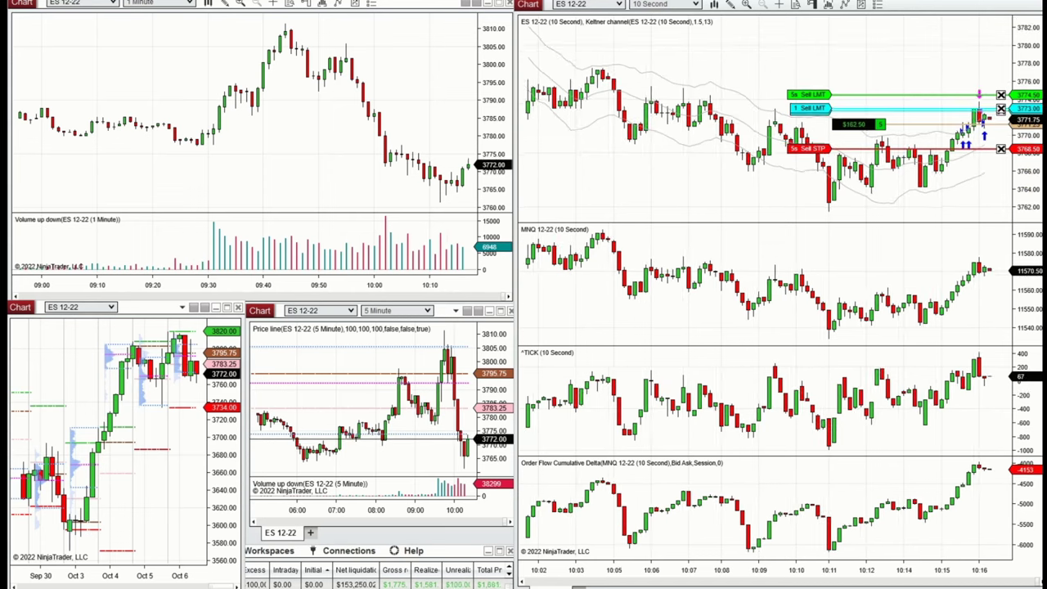
click(809, 102)
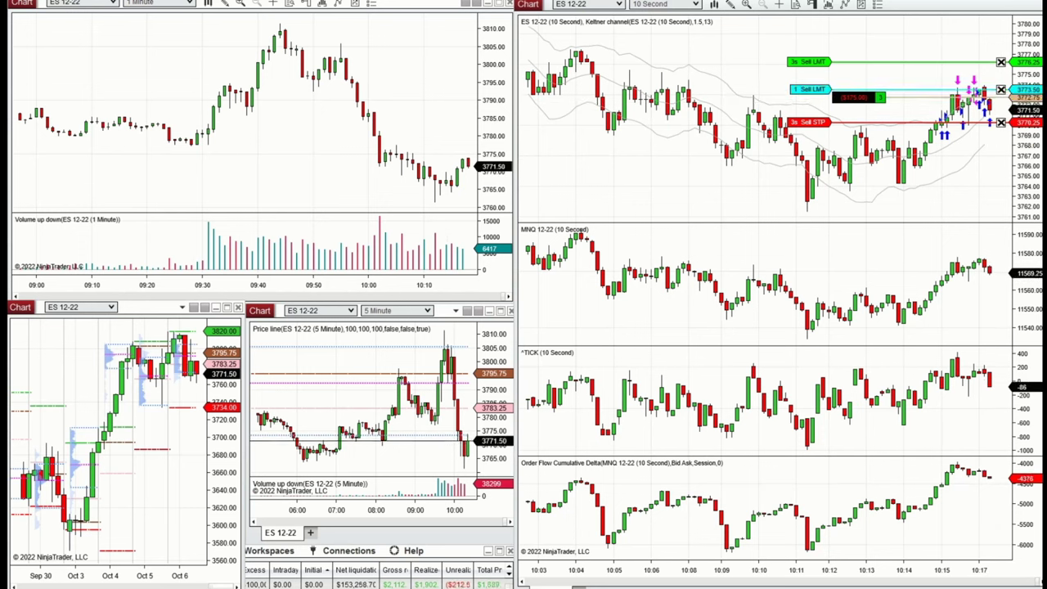
click(810, 123)
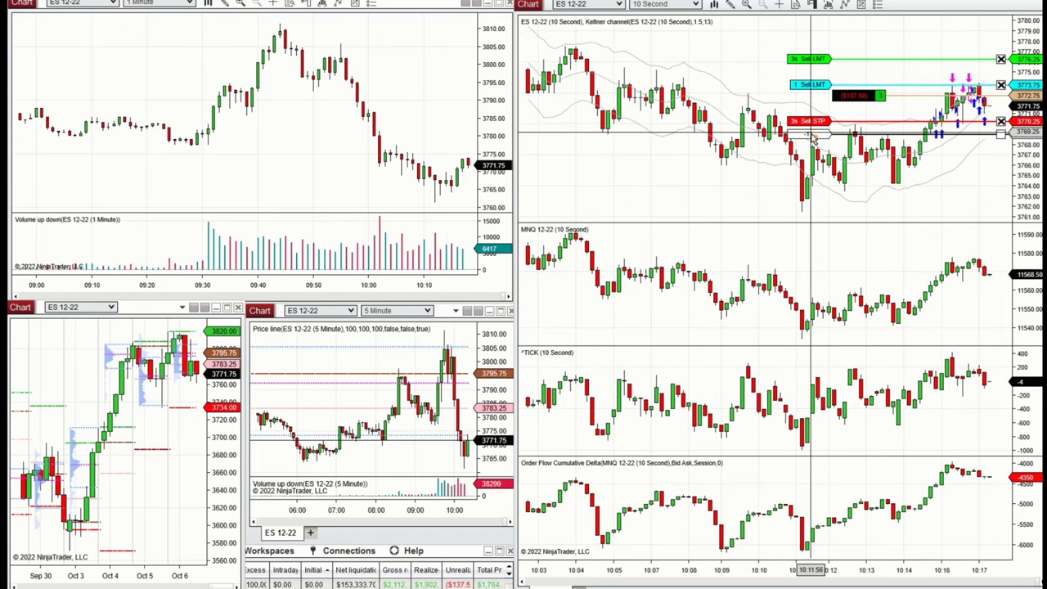
click(820, 137)
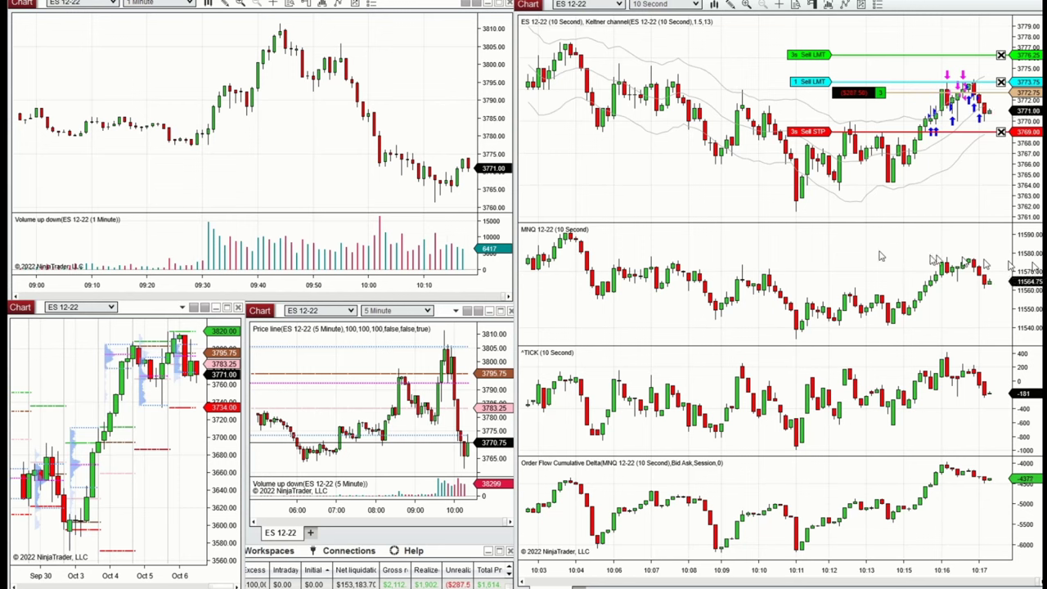
middle_click(710, 154)
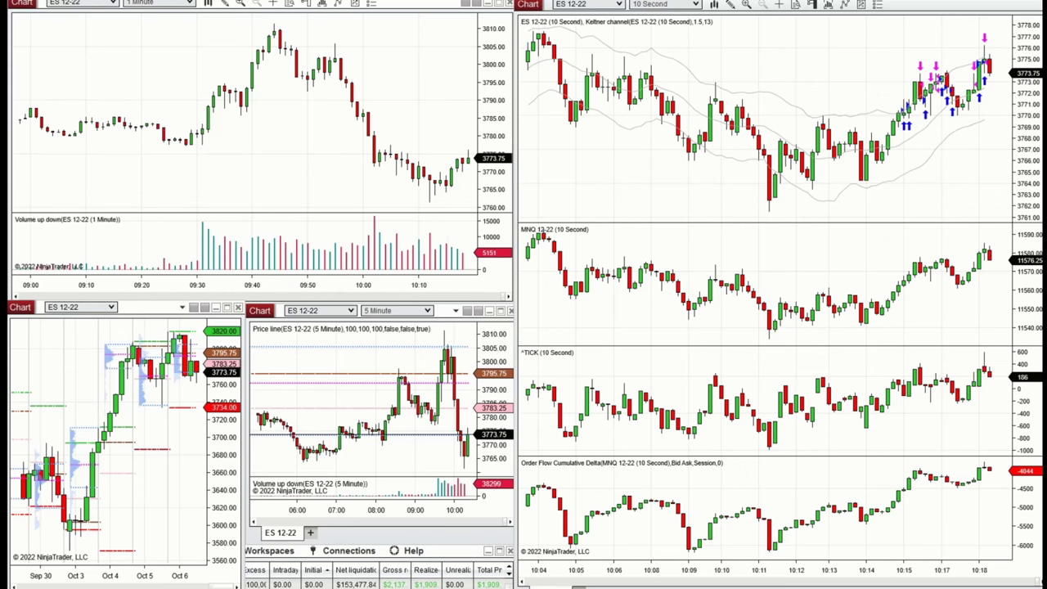
Draw a resistance line across the 1-minute ES highs near 3776 and a rising trend line on the 10-second chart.
middle_click(386, 422)
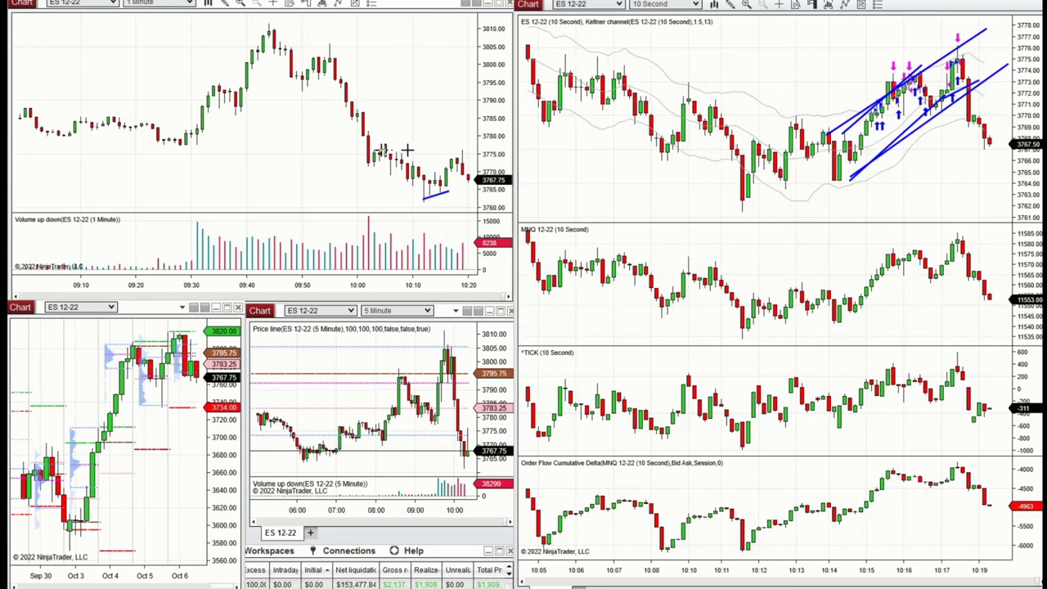
click(380, 152)
click(469, 153)
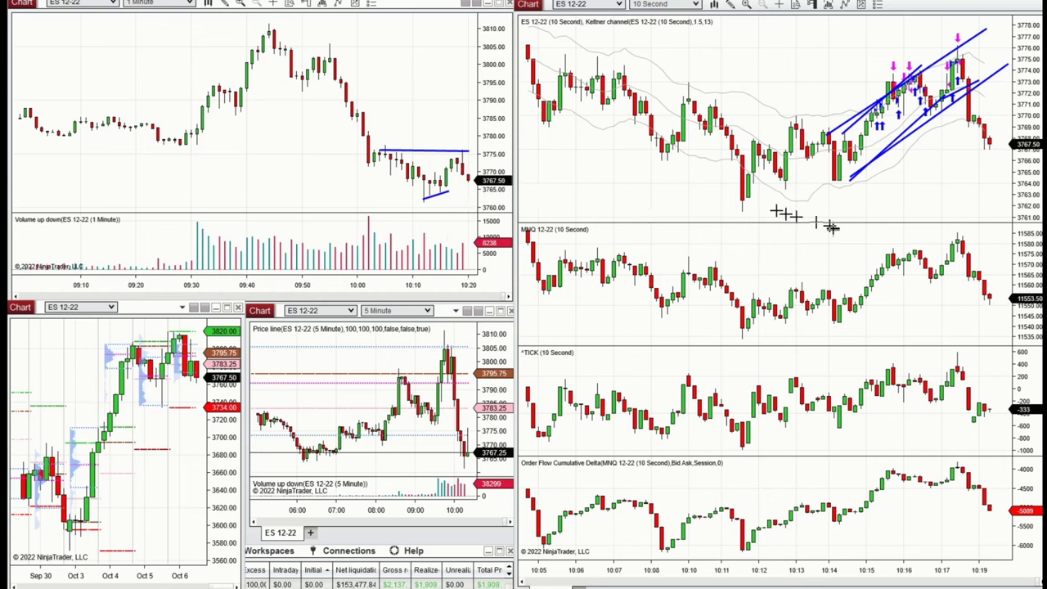
drag(861, 198, 994, 152)
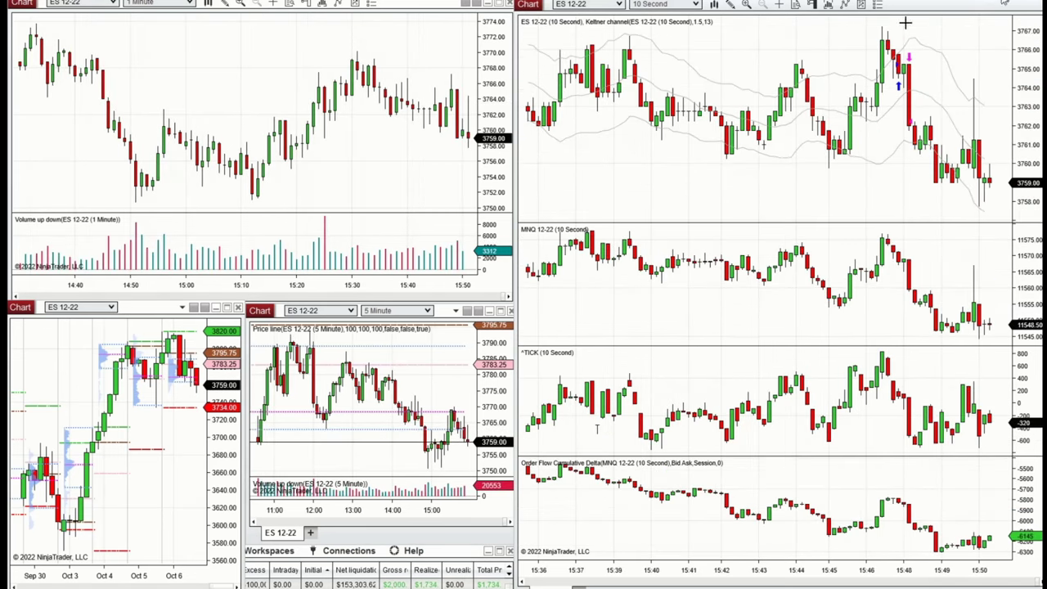
Draw upper and lower trend lines bounding the latest price swings on the ES 10-second and 1-minute charts.
drag(890, 30, 975, 78)
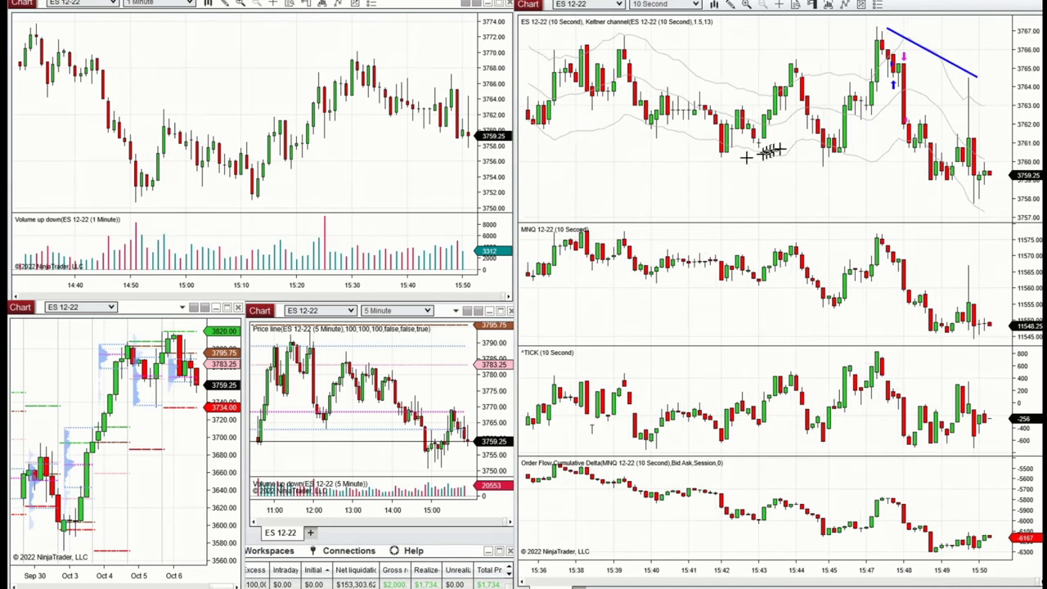
mouse_move(727, 154)
mouse_down()
mouse_move(919, 169)
mouse_move(956, 200)
mouse_move(988, 200)
mouse_up()
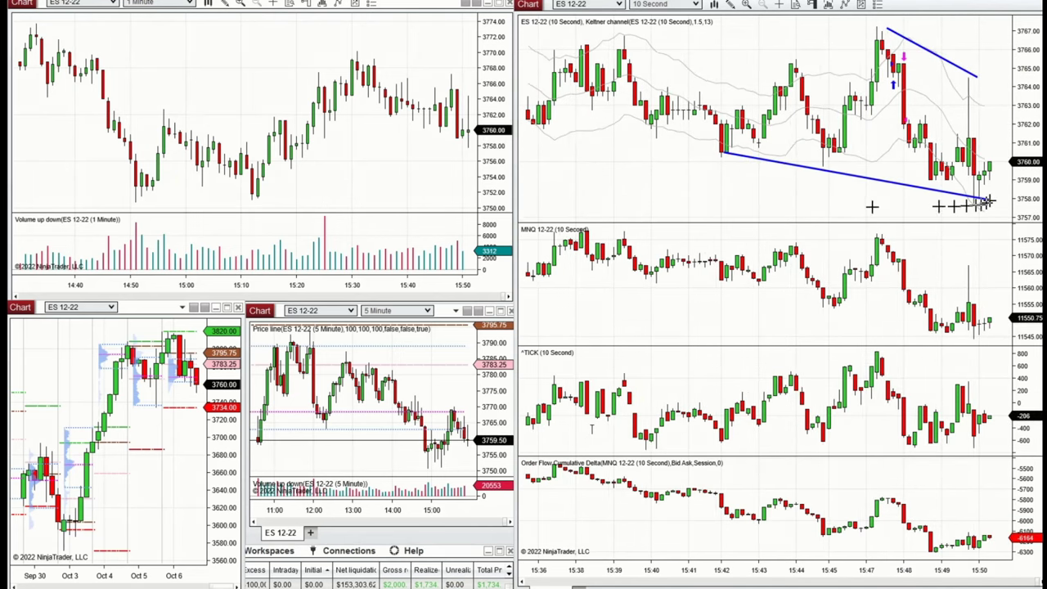
drag(355, 51, 468, 90)
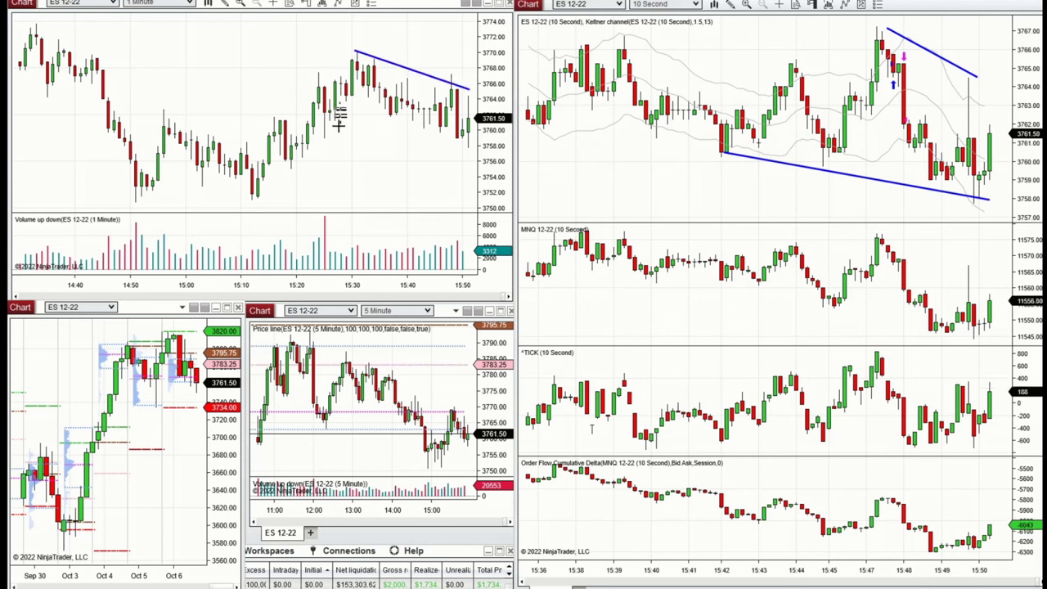
drag(326, 136, 466, 140)
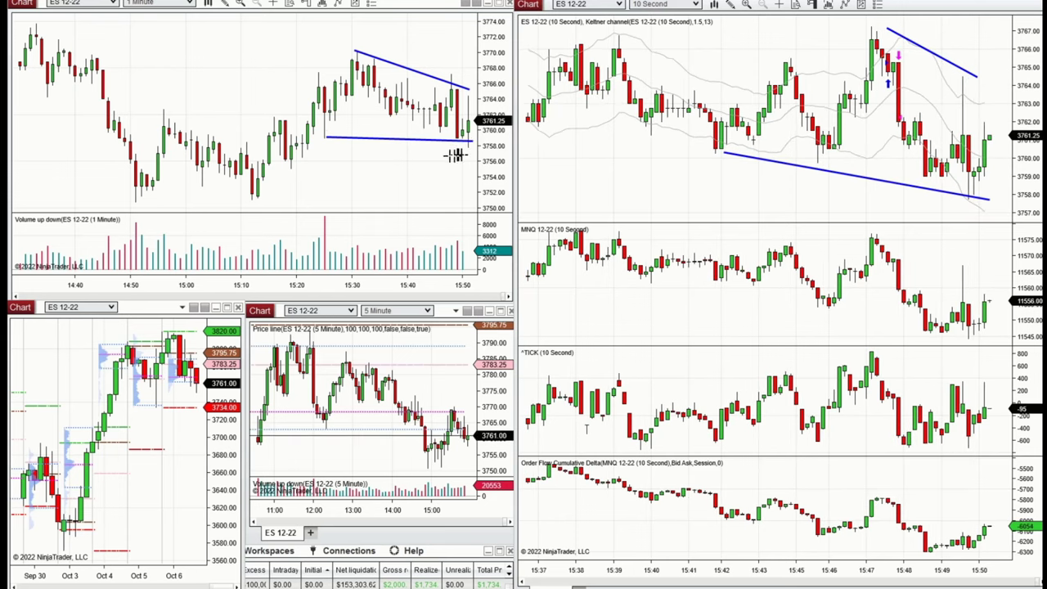